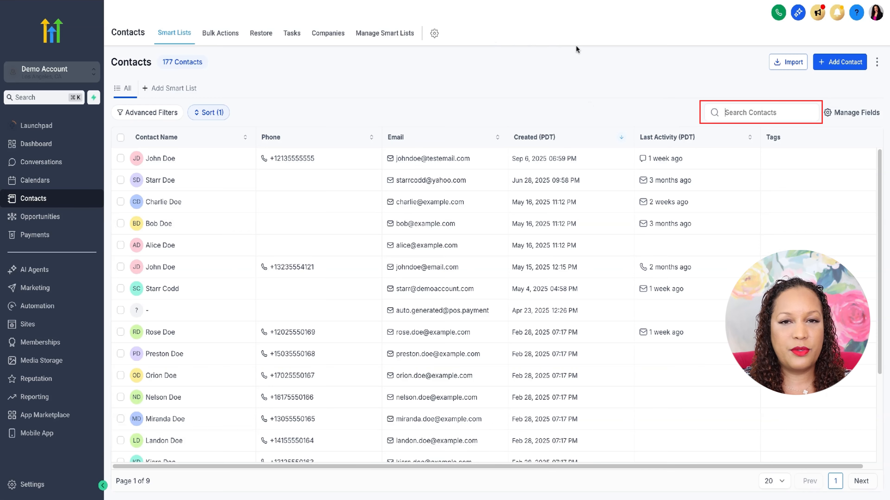
Step: Search the contacts for Rose and open Rose Doe's contact record
type("Rose")
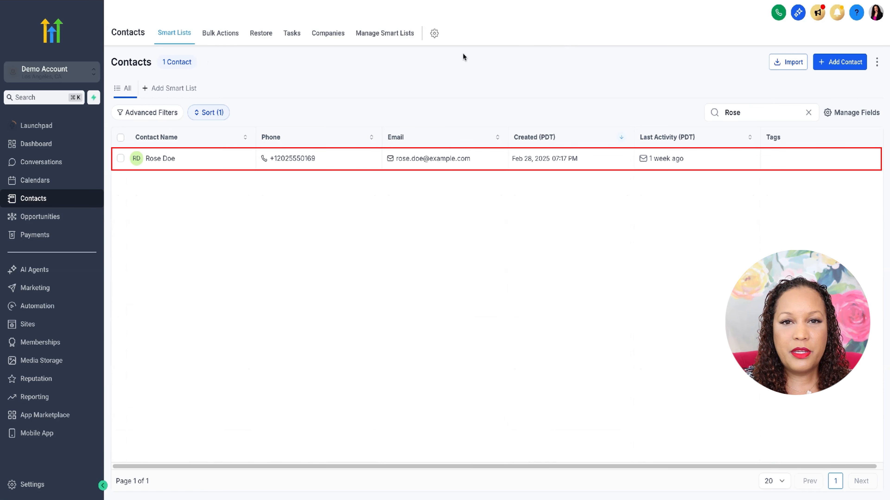
left_click(161, 159)
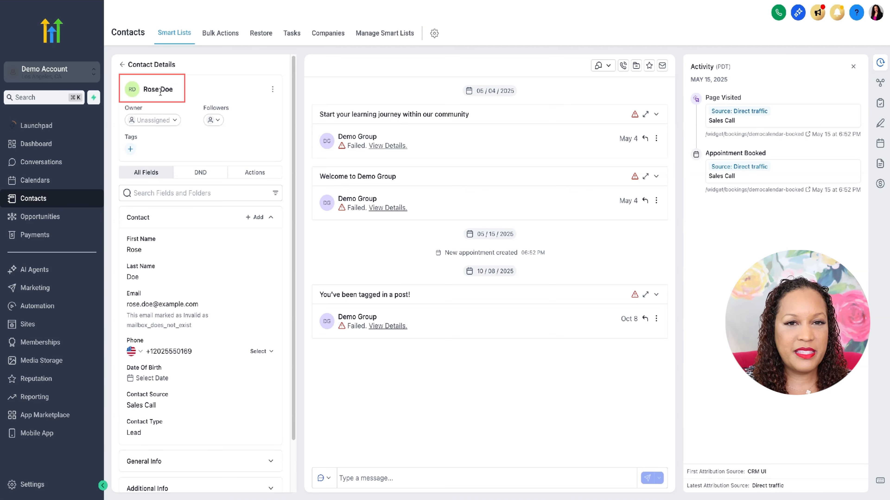
Step: Add the booked tag to the contact
left_click(174, 120)
left_click(183, 111)
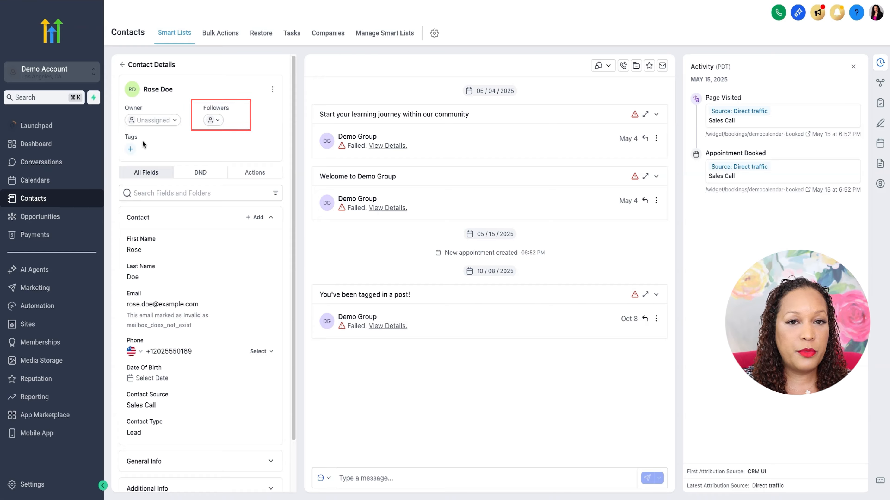
left_click(131, 151)
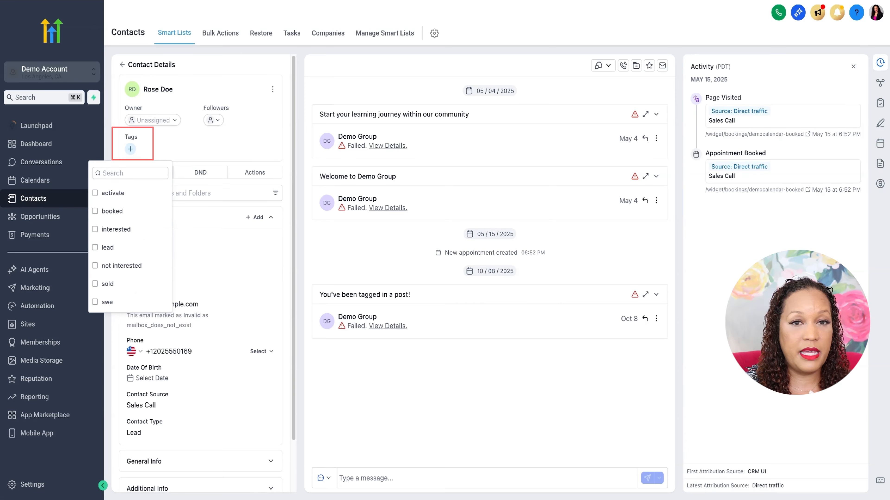
left_click(185, 156)
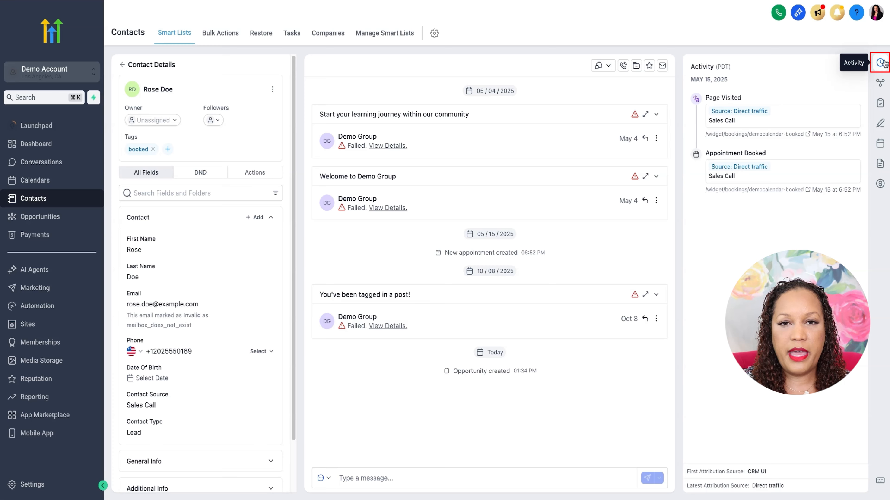
Step: Browse the contact's side panels for activity, associations, tasks, notes, appointments, documents and payments
left_click(881, 83)
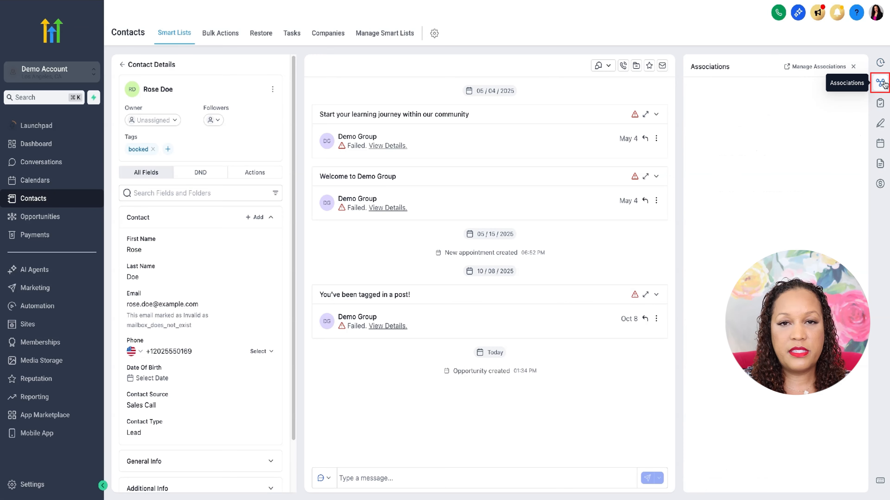
left_click(881, 104)
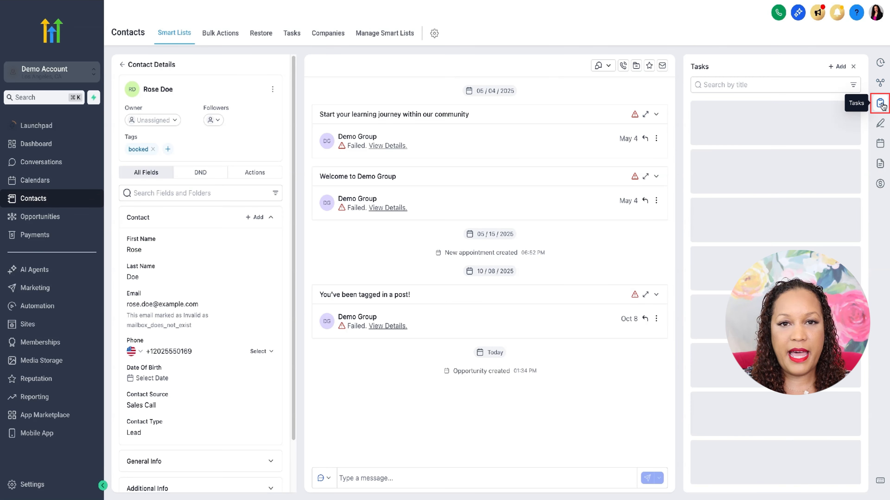
left_click(880, 124)
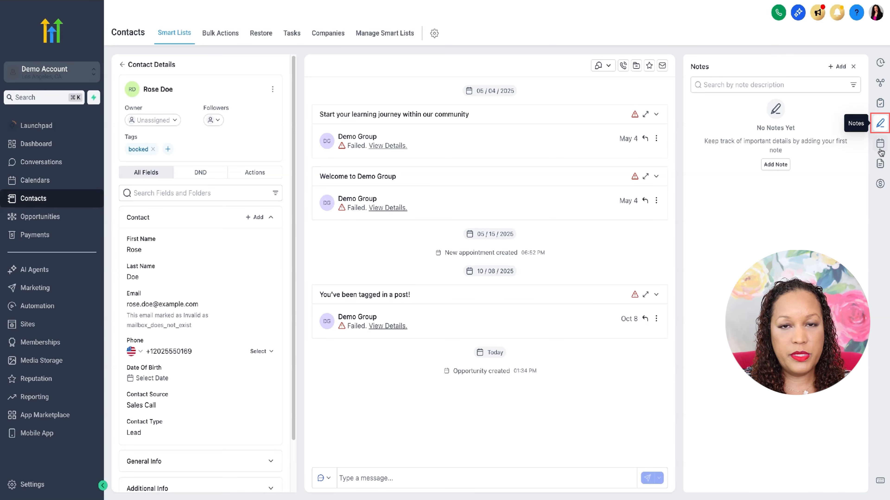
left_click(880, 145)
left_click(881, 163)
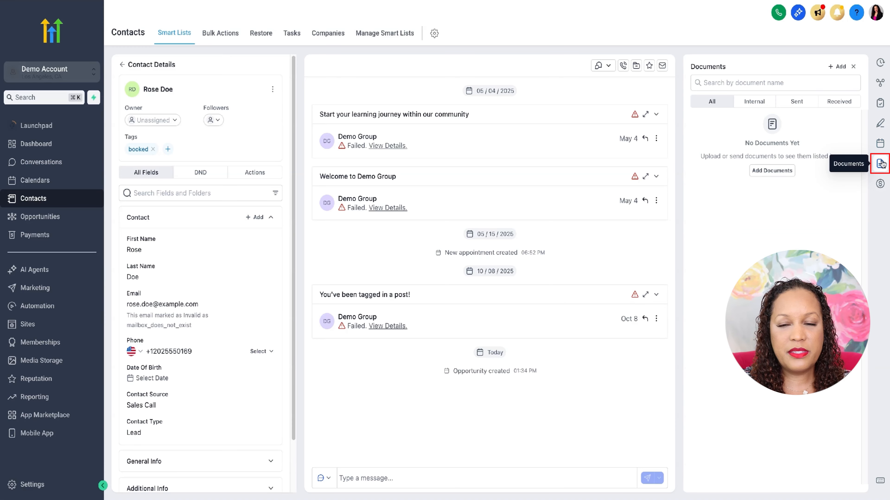
left_click(880, 184)
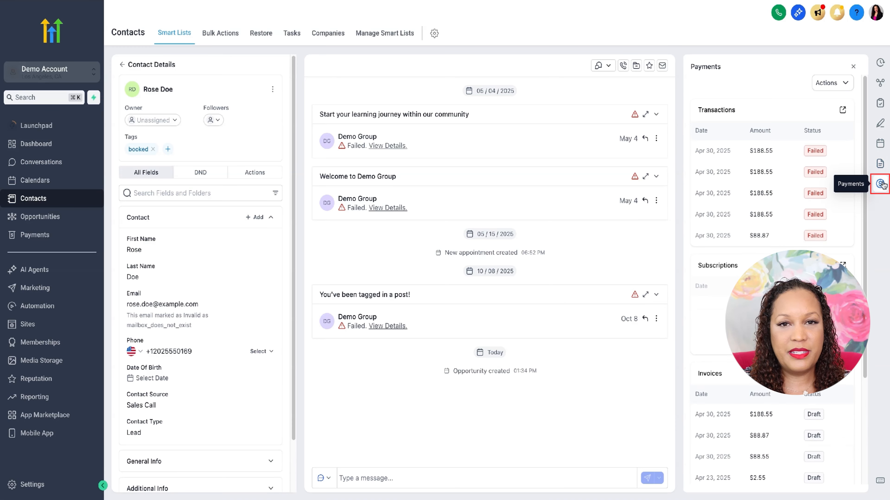
Step: Examine the opportunities and companies sections of the associations panel, then close the panel
left_click(880, 82)
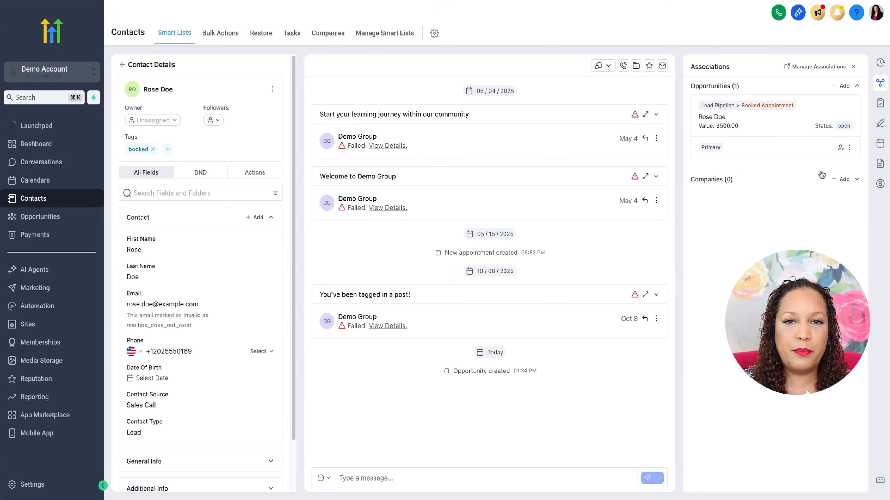
left_click(857, 179)
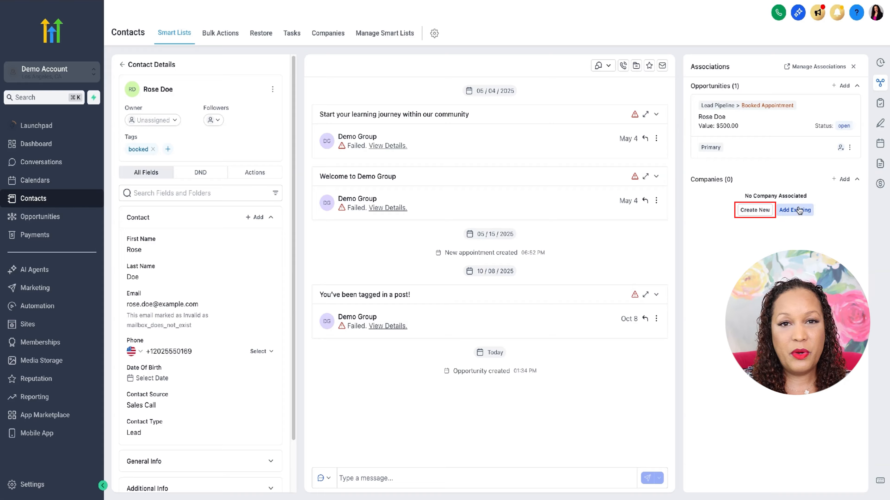
left_click(841, 85)
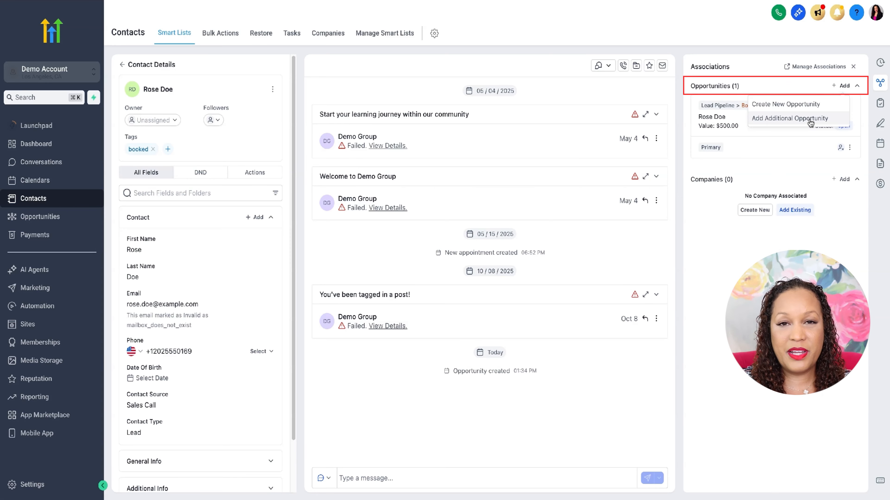
left_click(787, 85)
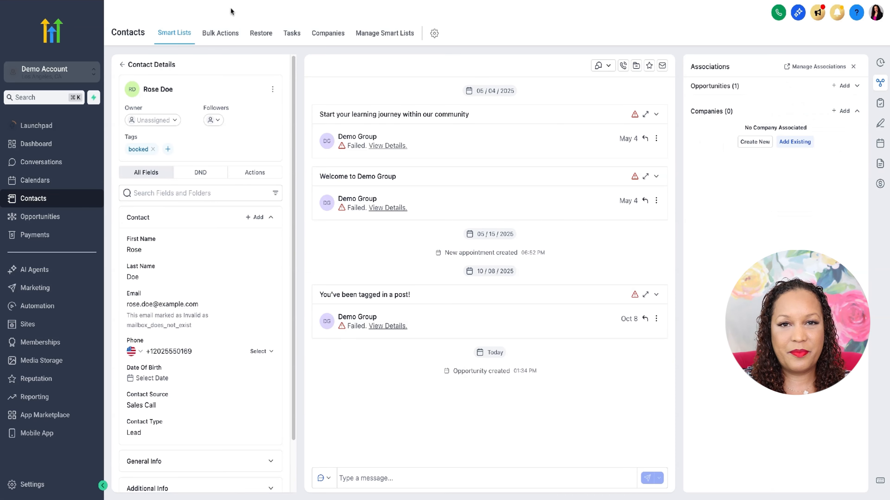
left_click(880, 65)
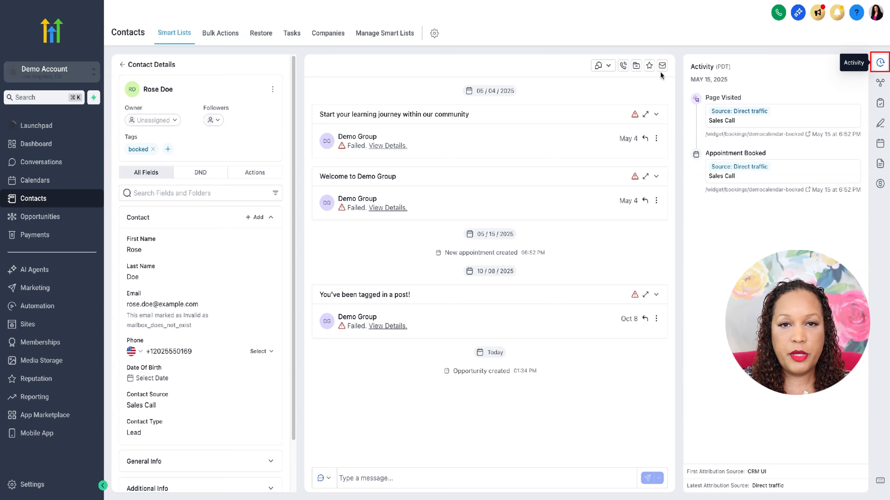
left_click(879, 83)
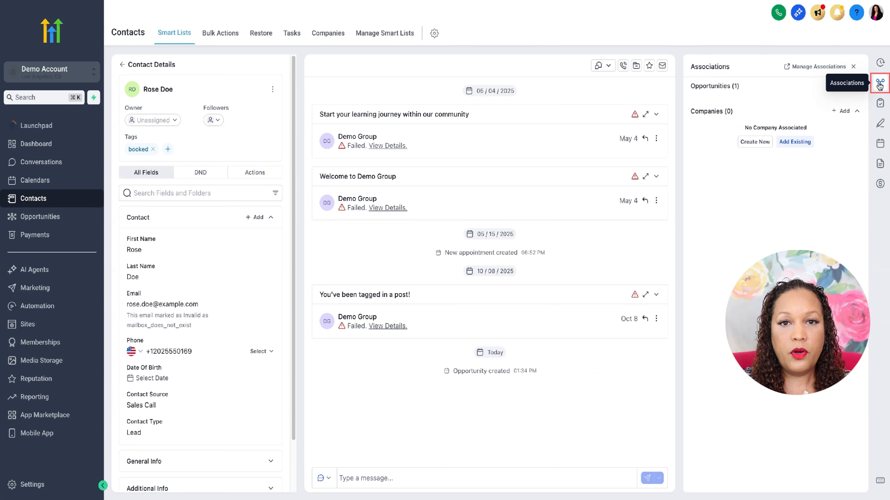
left_click(879, 85)
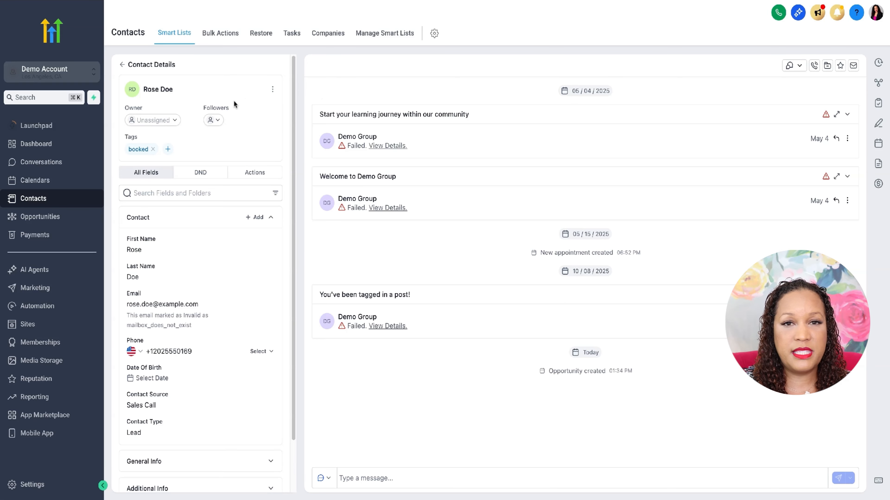
Step: Return to the contacts list and reopen Rose Doe's record
left_click(122, 65)
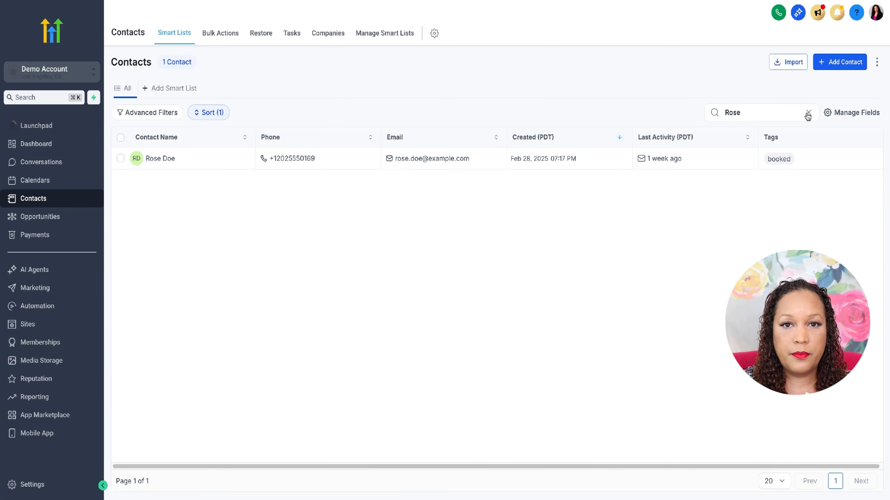
left_click(808, 114)
left_click(175, 165)
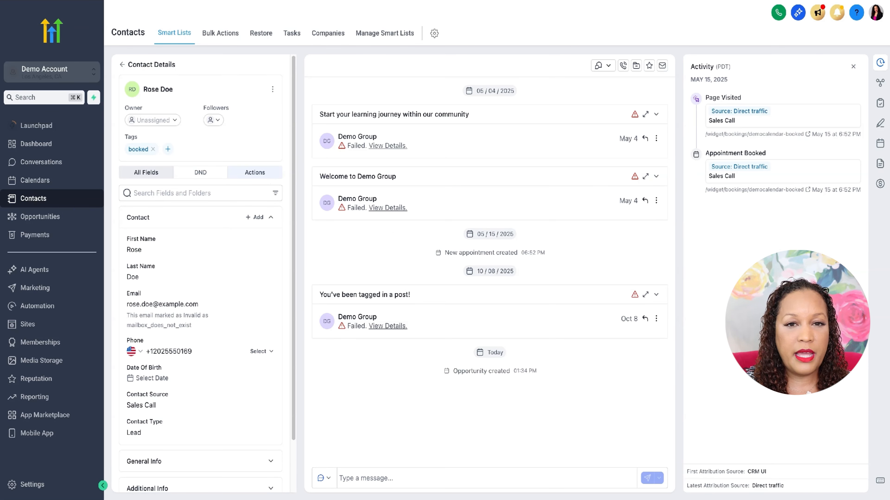
left_click(169, 248)
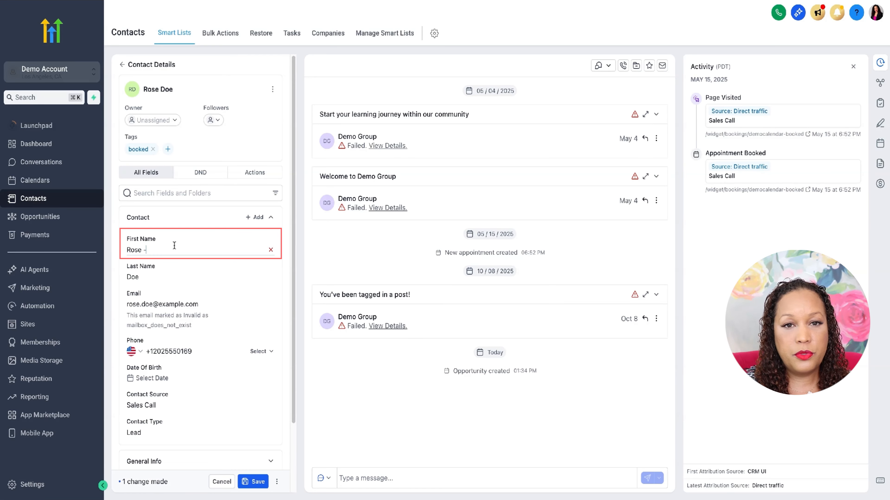
key("BackSpace")
key("BackSpace")
type("e D.")
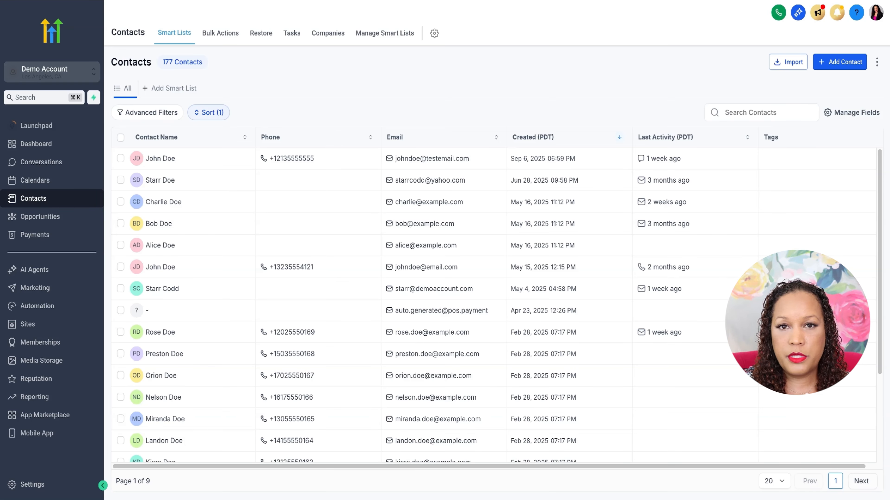
Step: Turn on Auto-Save in the contacts settings and save the changes
left_click(876, 62)
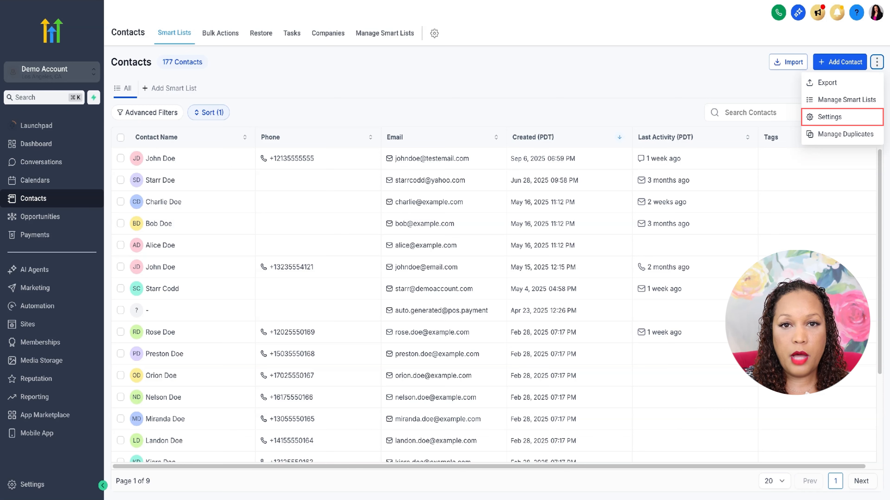
left_click(840, 118)
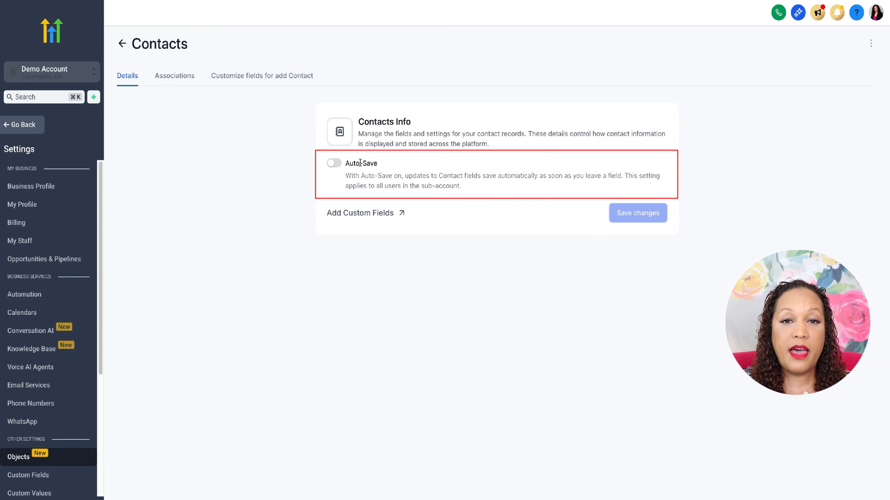
left_click(340, 166)
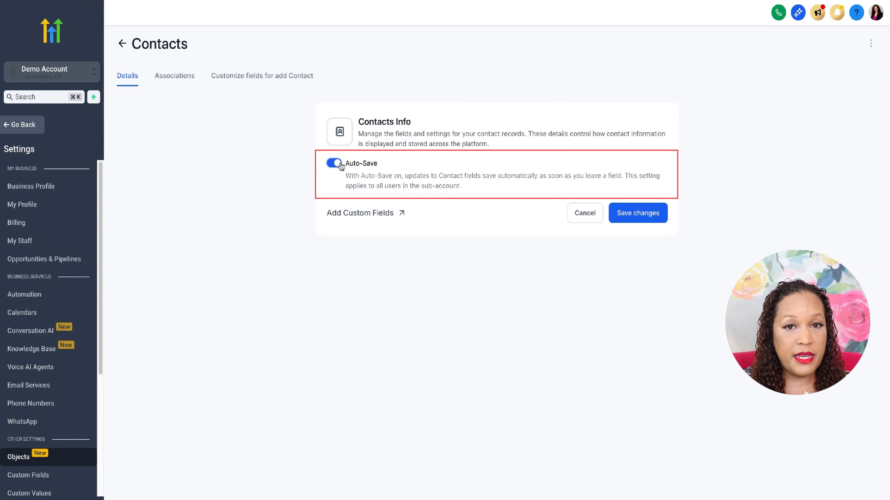
left_click(659, 215)
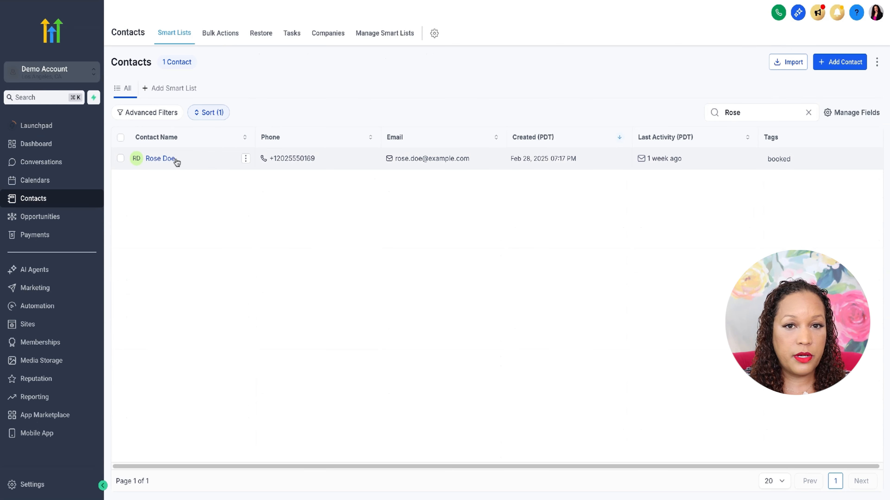
Step: Open Rose Doe's record and set the first name to Rose D., leaving the field so it auto-saves
left_click(176, 159)
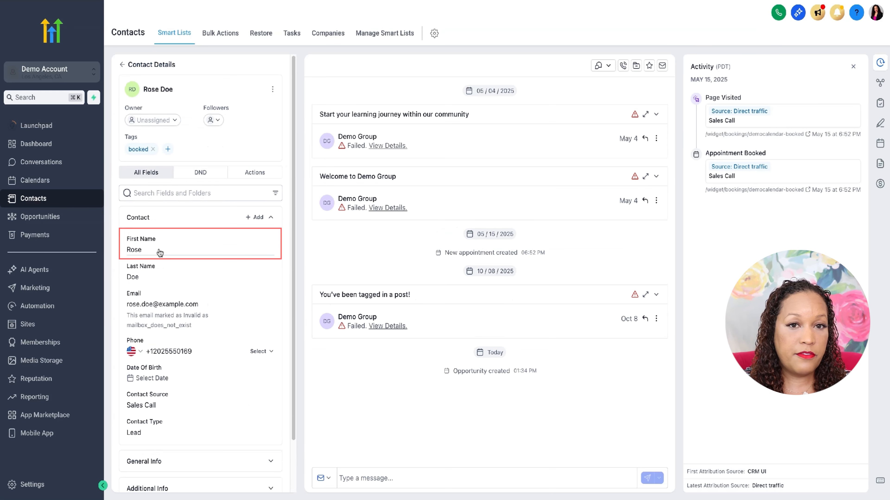
left_click(160, 253)
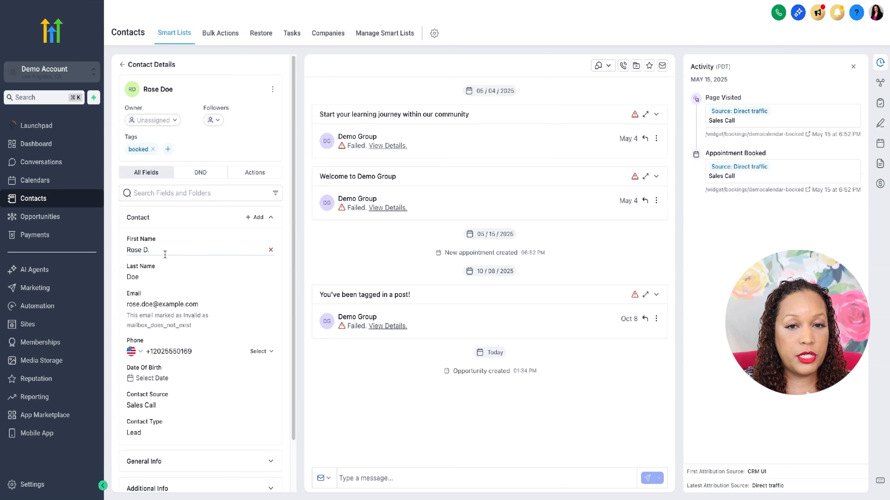
left_click(198, 275)
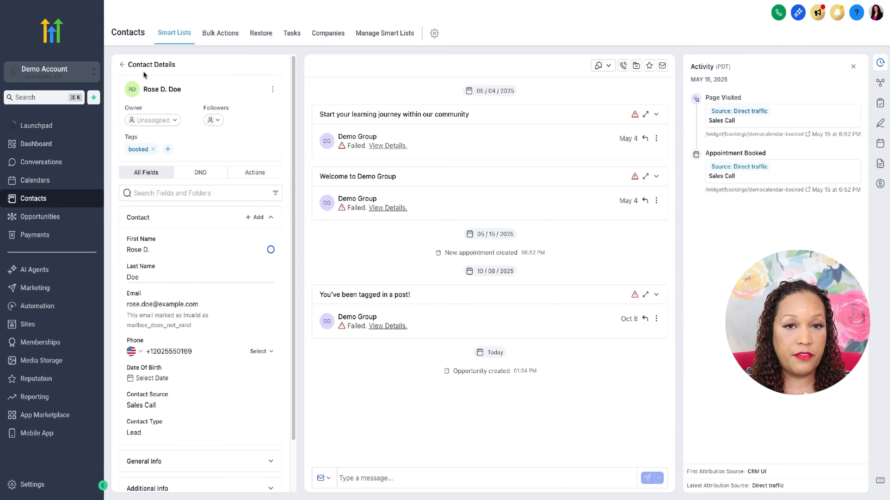
left_click(120, 65)
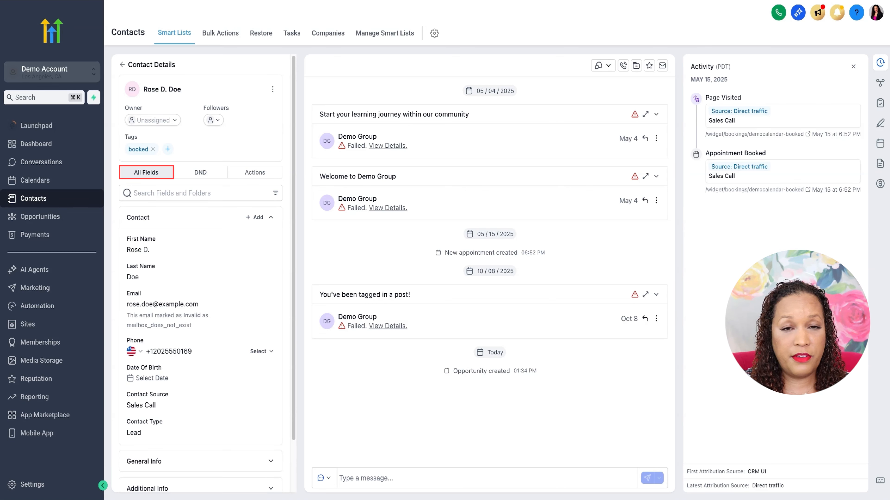
Step: Turn DND on for all channels, then turn it off again
left_click(186, 174)
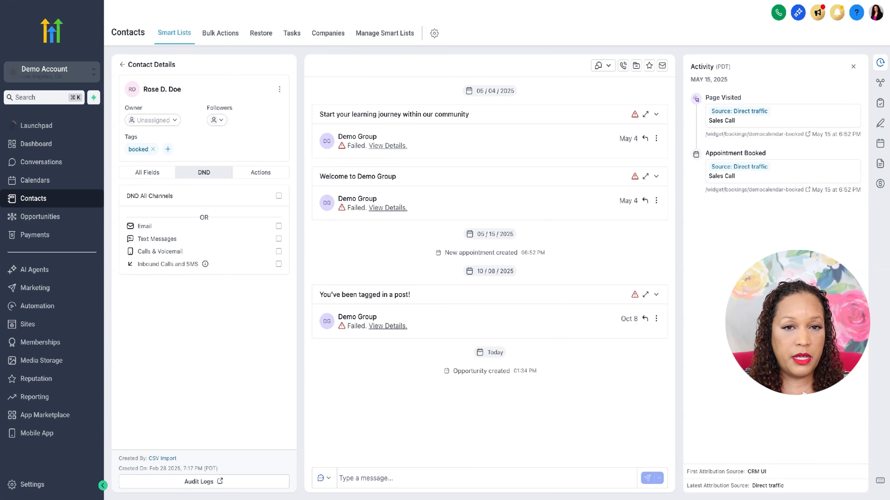
left_click(278, 197)
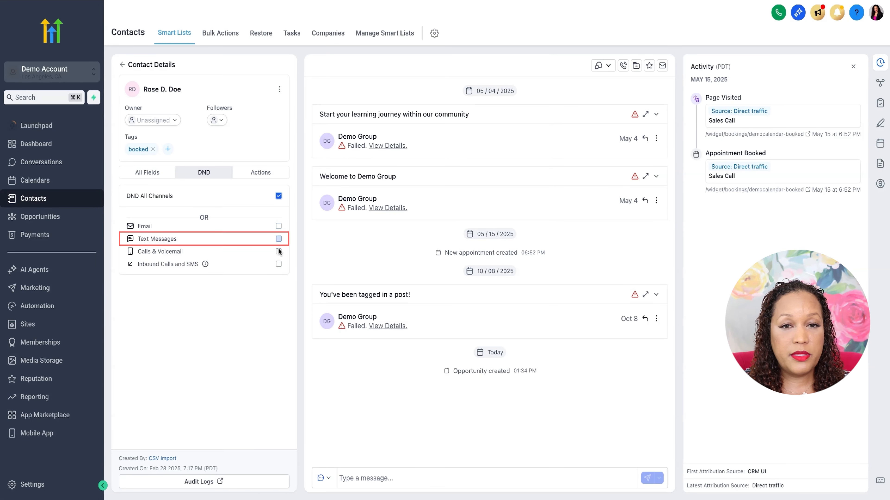
left_click(279, 197)
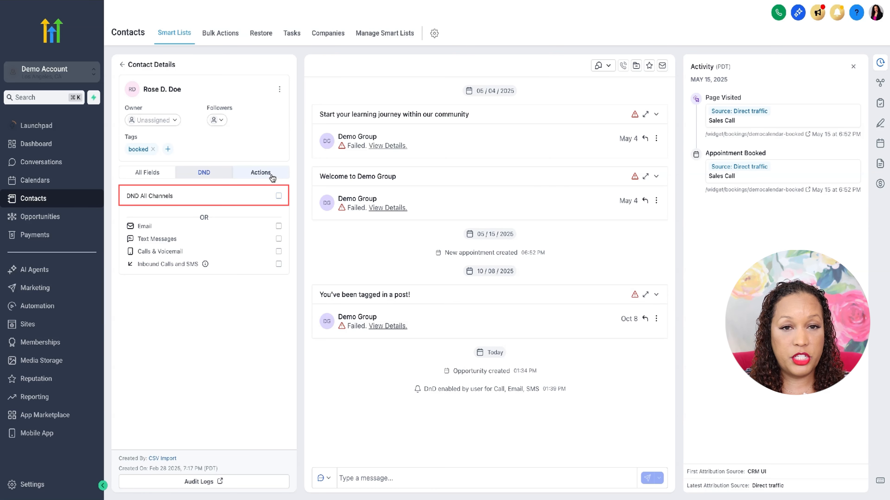
Step: Review the contact's workflows and client portal actions, then go back to all fields
left_click(271, 177)
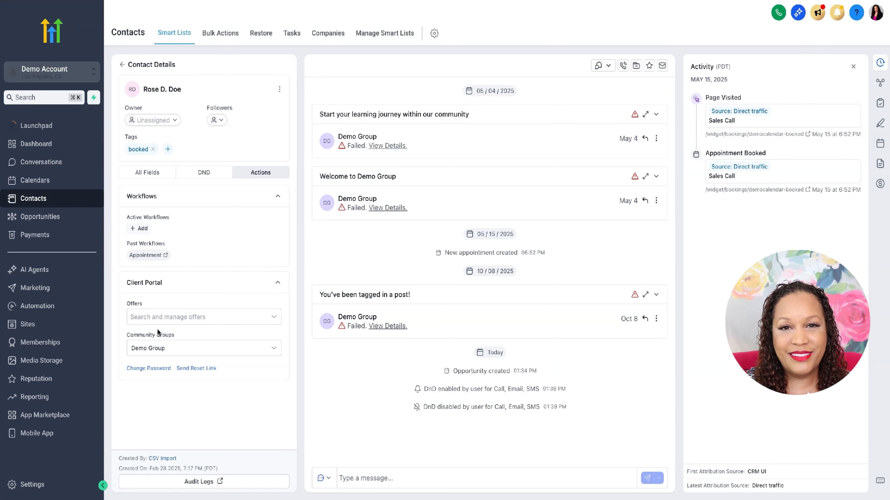
left_click(145, 177)
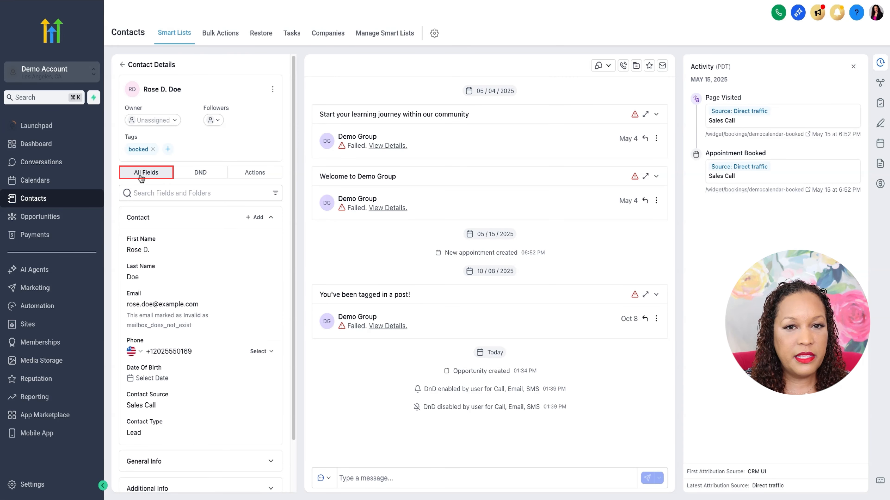
scroll(140, 174, "down", 1)
scroll(158, 197, "down", 1)
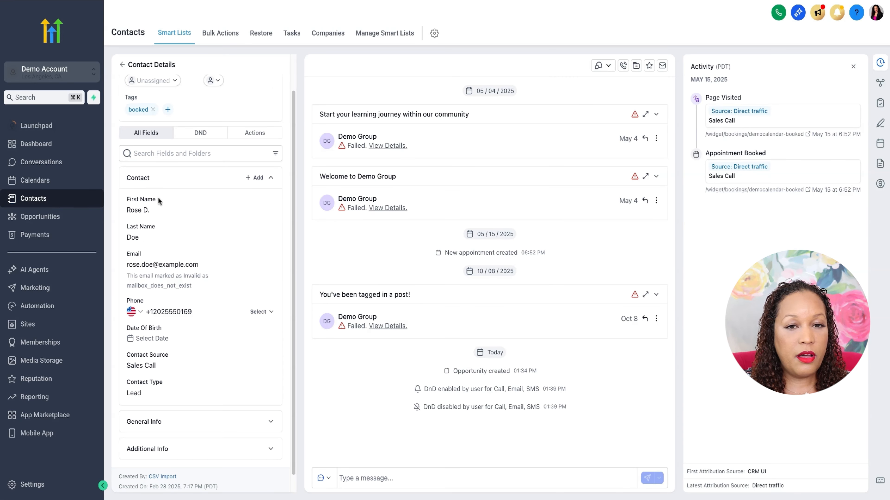
Step: Search the contact's fields and folders for "Date"
left_click(162, 153)
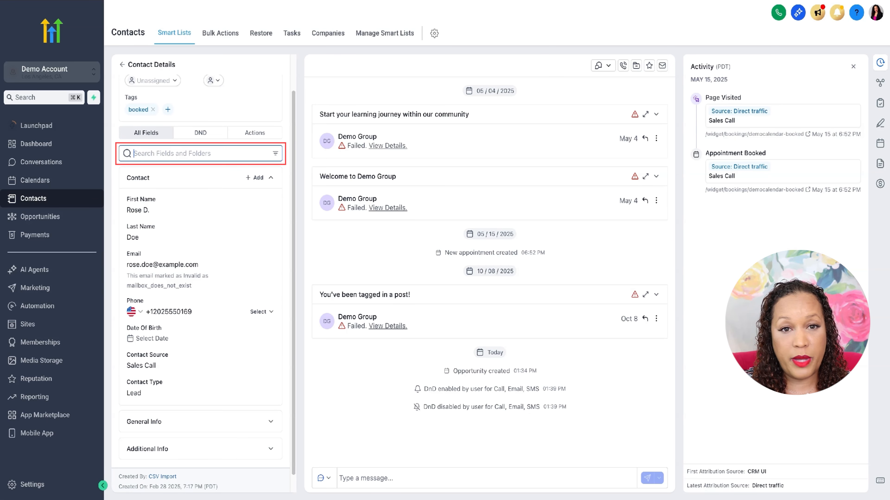
type("Date")
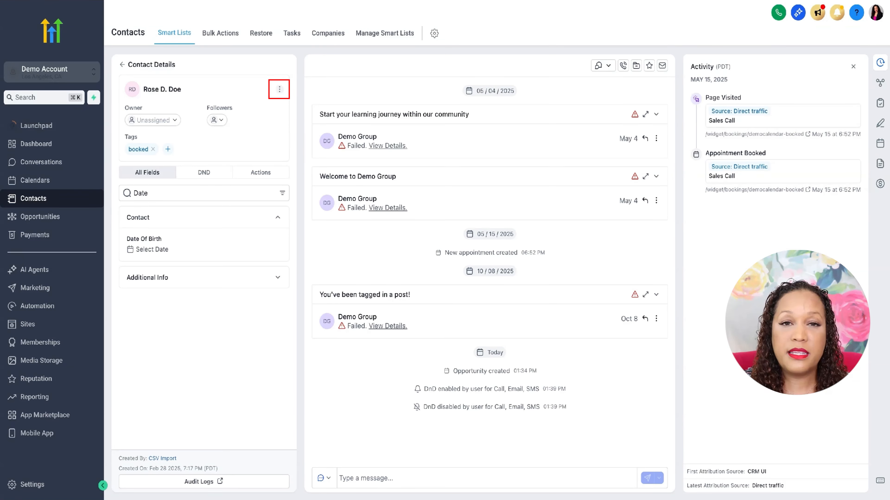
Step: Upload a profile image for the contact from the computer and save it
left_click(279, 90)
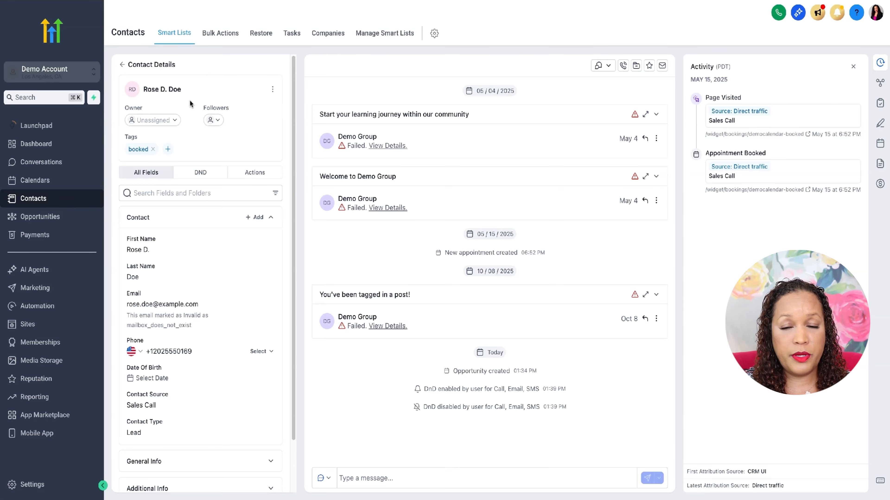
left_click(133, 90)
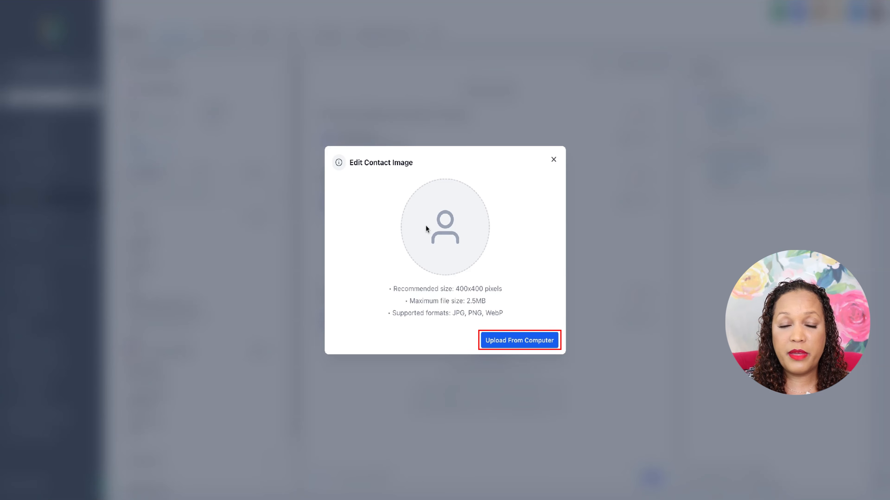
left_click(525, 344)
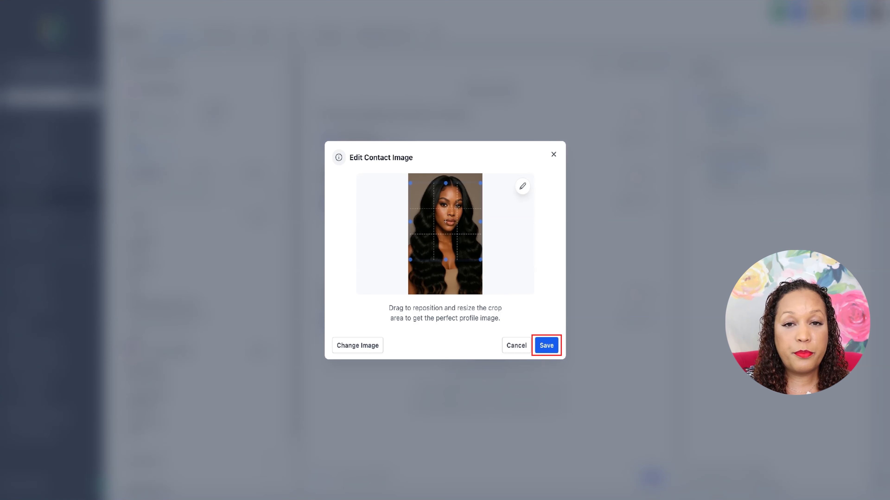
left_click(546, 346)
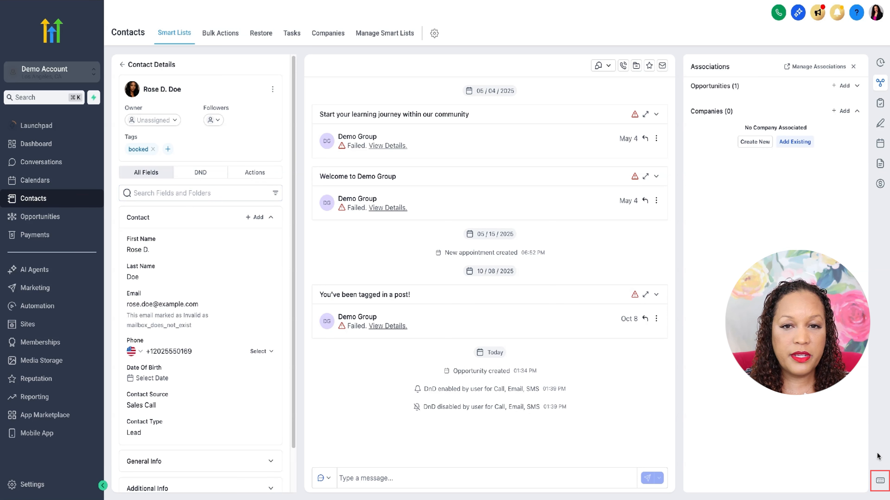
Step: Open the keyboard shortcuts panel and browse the Contact Actions, Conversation Actions and Composer shortcut lists
left_click(879, 482)
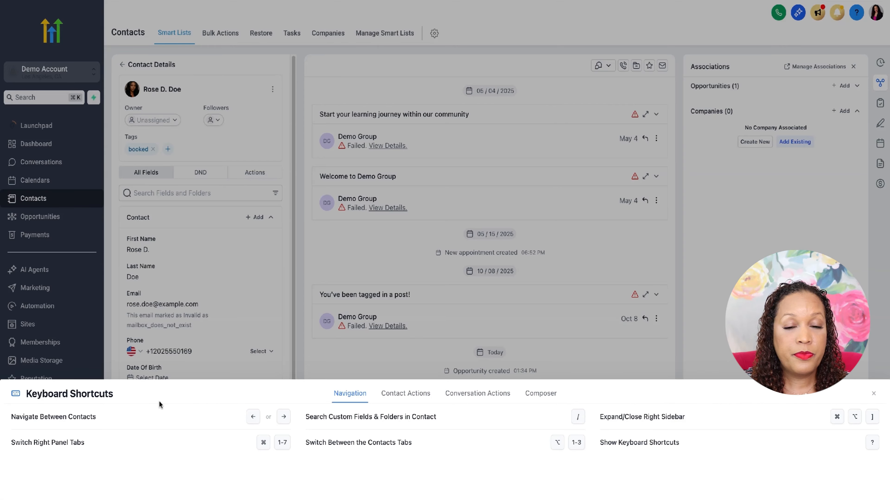
left_click(410, 398)
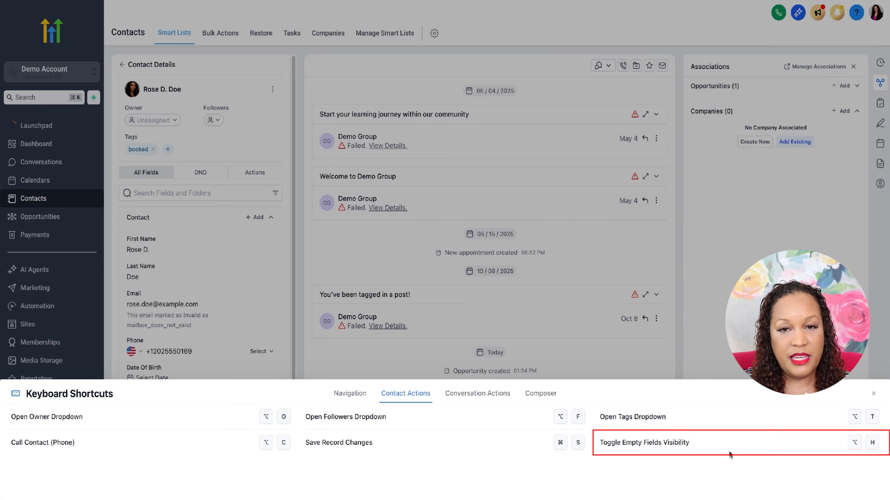
left_click(486, 399)
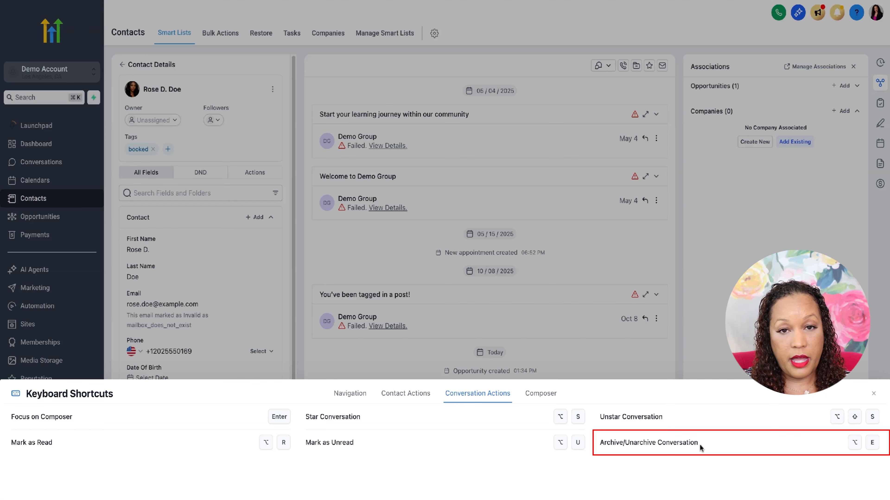
left_click(536, 396)
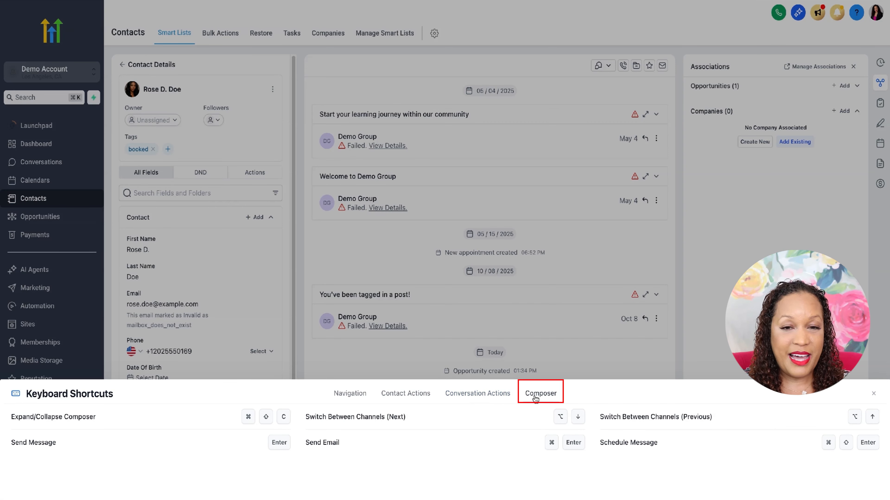